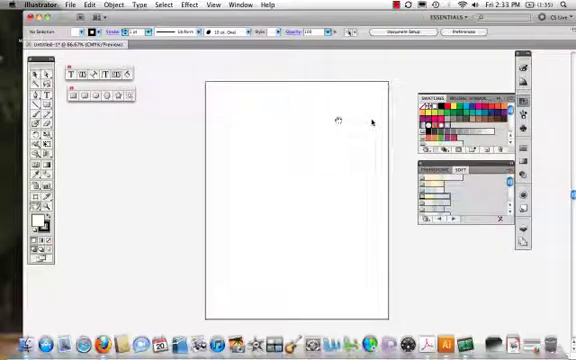
# Show the Layers panel and float the swatch panel group higher in the workspace
pyautogui.moveTo(339, 122); pyautogui.dragTo(309, 99)
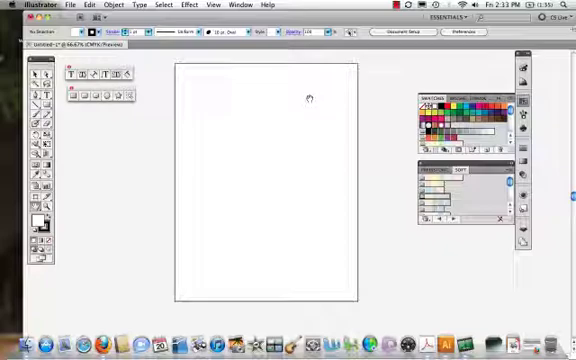
pyautogui.click(242, 5)
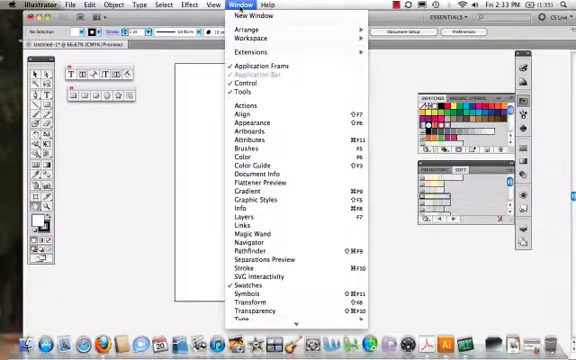
pyautogui.click(272, 218)
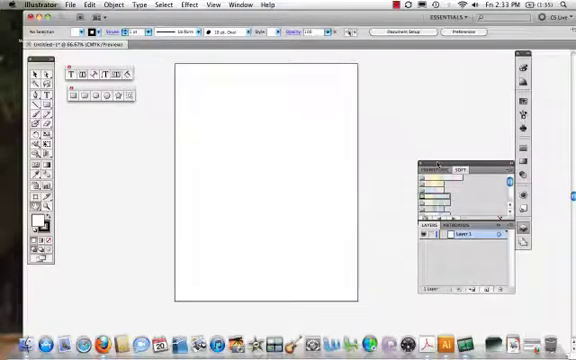
pyautogui.moveTo(437, 167); pyautogui.dragTo(430, 70)
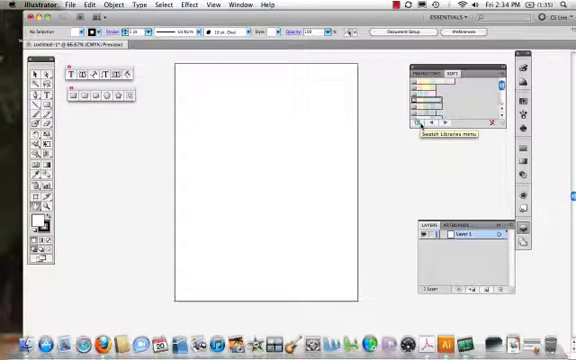
# Load the PANTONE Color Bridge swatch library and return to the Prehistoric swatches
pyautogui.click(423, 124)
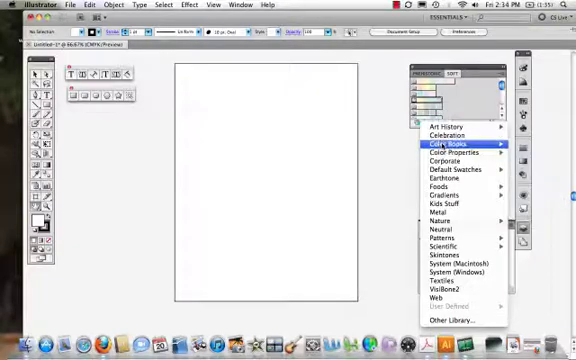
pyautogui.moveTo(450, 144)
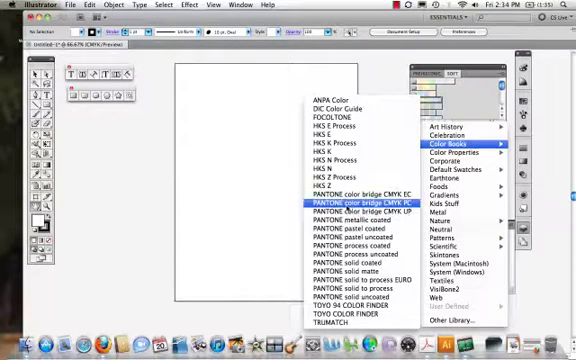
pyautogui.click(340, 194)
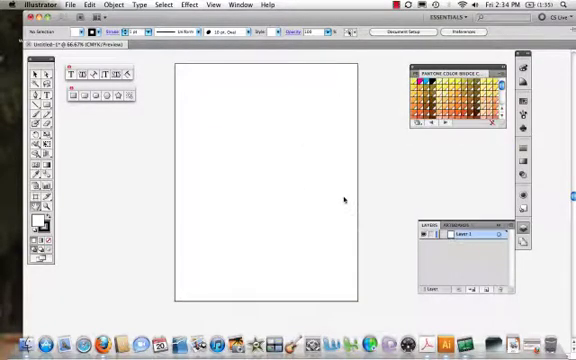
pyautogui.click(416, 74)
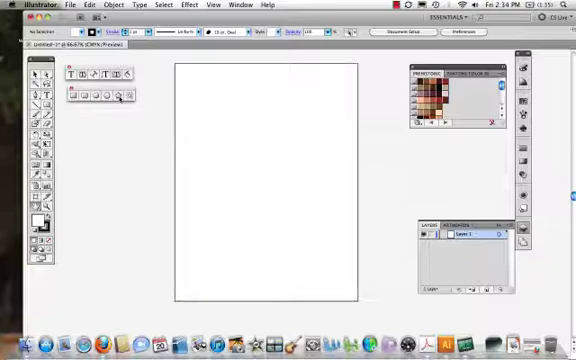
# Draw an outlined five-point star near the top-left of the artboard with the Star tool
pyautogui.click(119, 96)
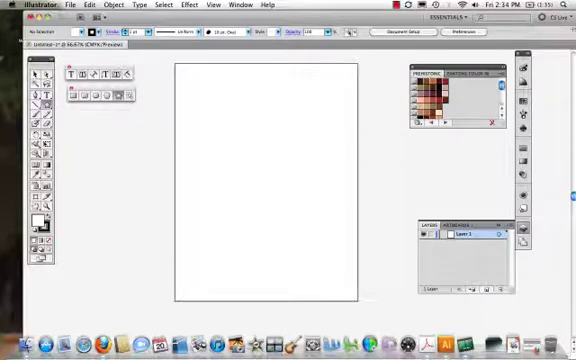
pyautogui.moveTo(203, 90); pyautogui.dragTo(216, 103)
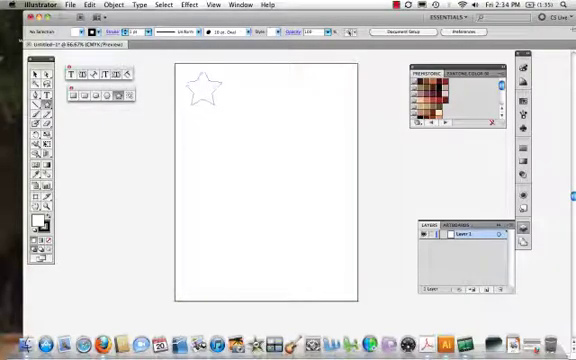
pyautogui.hotkey('ctrl', 'a')
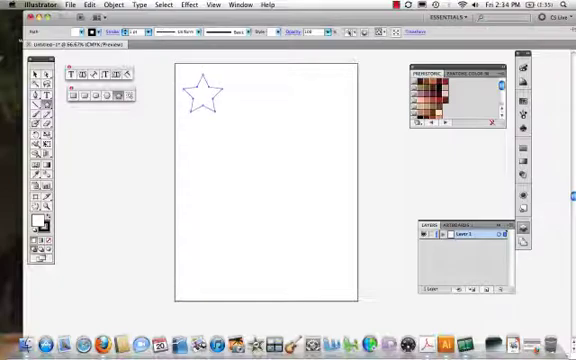
# Create a triangle beside the star via the Star dialog with Points 3, then select both shapes
pyautogui.click(280, 135)
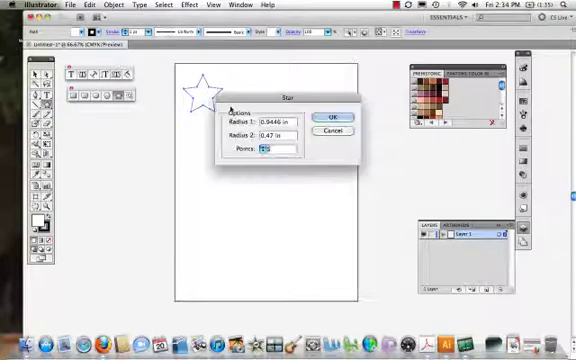
pyautogui.click(334, 129)
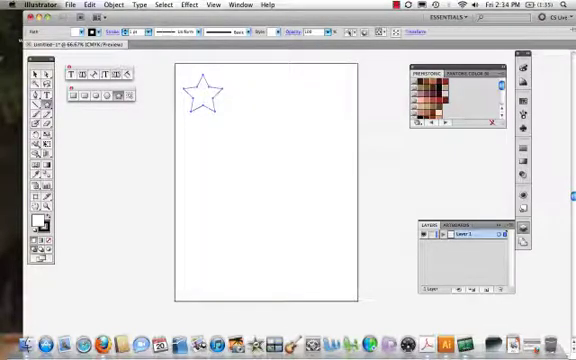
pyautogui.click(215, 105)
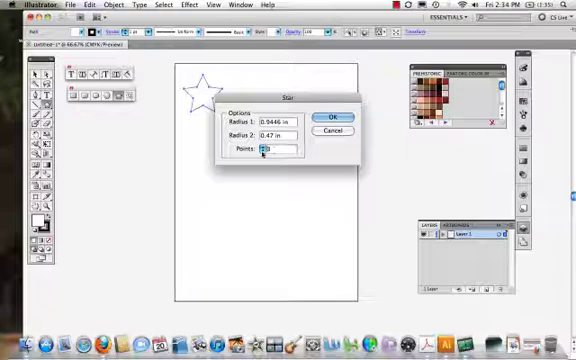
pyautogui.click(333, 117)
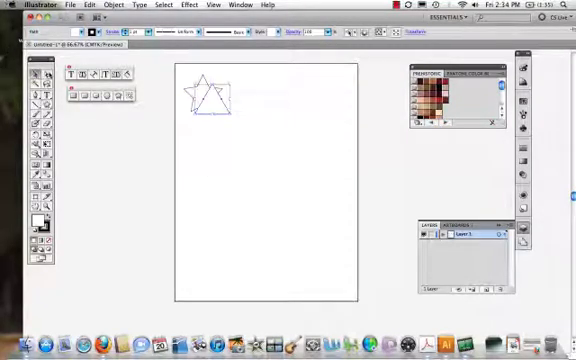
pyautogui.moveTo(185, 80)
pyautogui.mouseDown()
pyautogui.moveTo(229, 103)
pyautogui.moveTo(262, 100)
pyautogui.mouseUp()
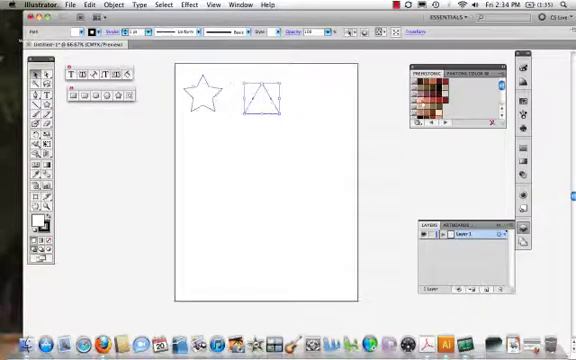
# Fill the triangle terracotta and draw a medium triangle at left and a large triangle at right
pyautogui.click(430, 100)
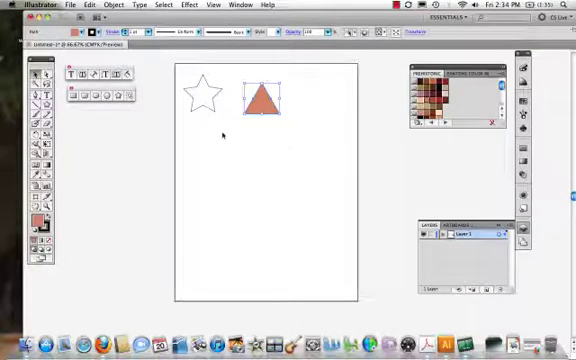
pyautogui.moveTo(223, 135); pyautogui.dragTo(243, 157)
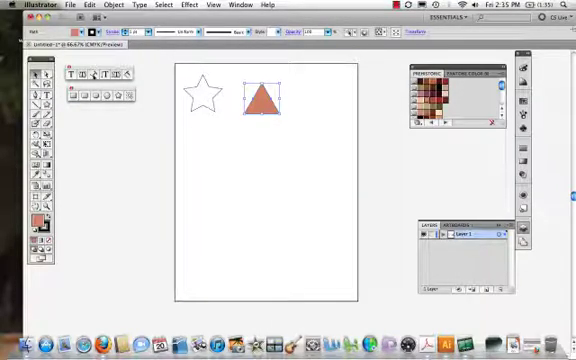
pyautogui.click(118, 96)
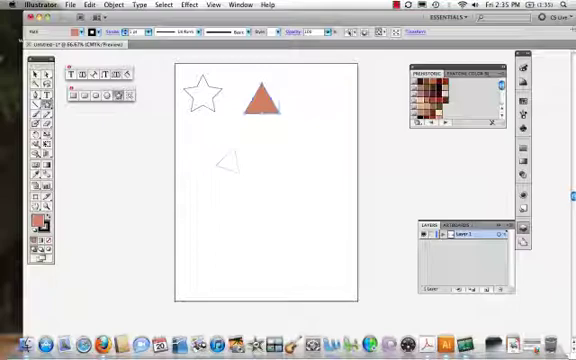
pyautogui.moveTo(222, 155)
pyautogui.mouseDown()
pyautogui.moveTo(238, 172)
pyautogui.moveTo(222, 160)
pyautogui.moveTo(255, 162)
pyautogui.mouseUp()
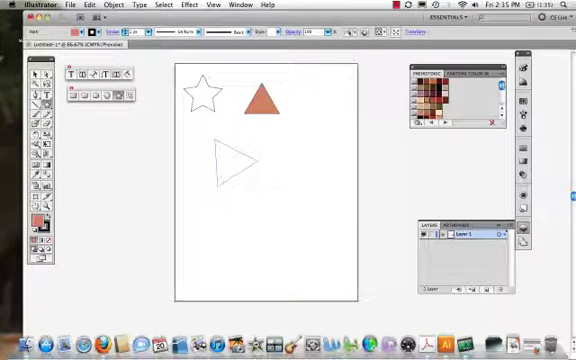
pyautogui.moveTo(255, 162); pyautogui.dragTo(257, 162)
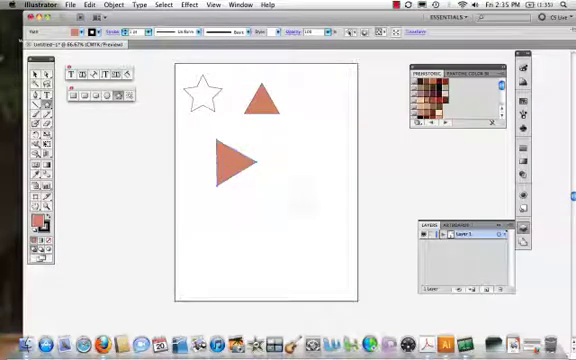
pyautogui.moveTo(285, 205); pyautogui.dragTo(330, 235)
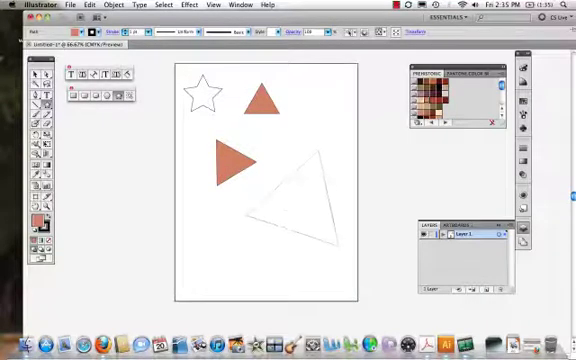
# Draw a filled star at lower left, adjusting its point count with the arrow keys
pyautogui.click(397, 5)
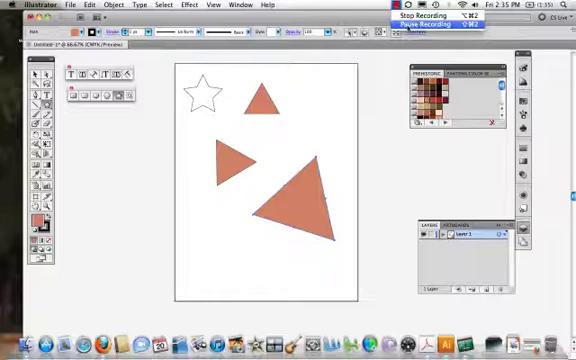
pyautogui.click(412, 24)
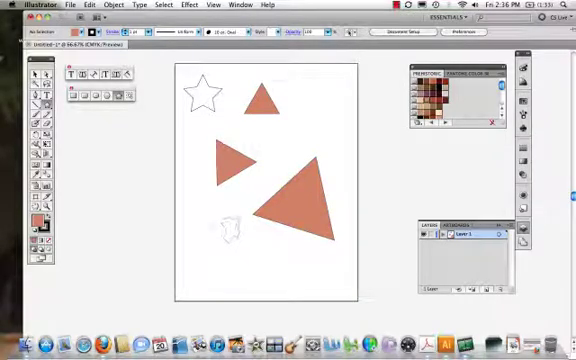
pyautogui.moveTo(230, 228); pyautogui.dragTo(240, 215)
pyautogui.press('Up')
pyautogui.press('Up')
pyautogui.press('Up')
pyautogui.press('Down')
pyautogui.press('Down')
pyautogui.press('Down')
pyautogui.press('Down')
pyautogui.press('Down')
pyautogui.press('Down')
pyautogui.press('Down')
pyautogui.press('Down')
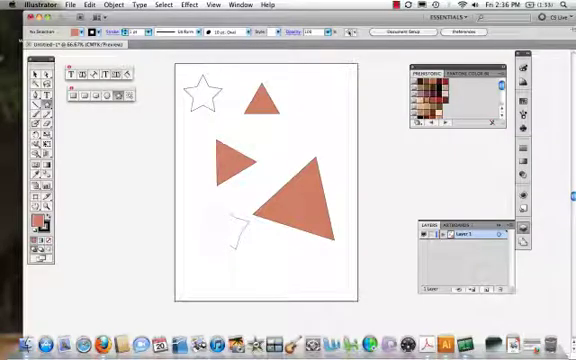
pyautogui.press('Up')
pyautogui.press('Up')
pyautogui.press('Up')
pyautogui.moveTo(240, 215); pyautogui.dragTo(240, 215)
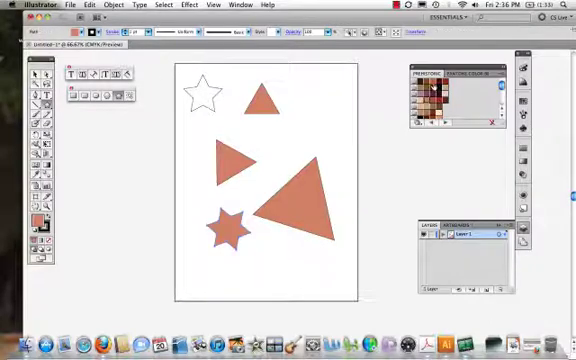
pyautogui.click(430, 92)
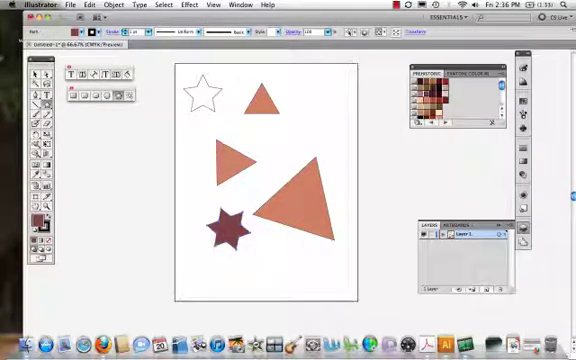
pyautogui.click(262, 100)
pyautogui.click(430, 92)
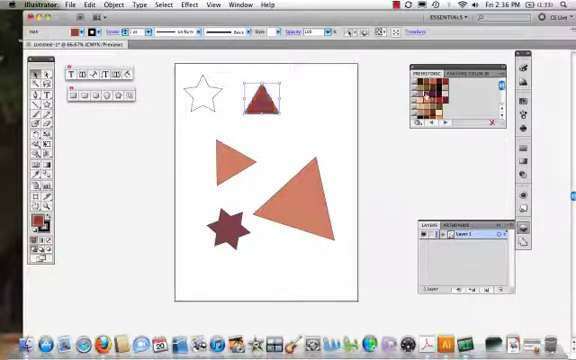
pyautogui.click(203, 95)
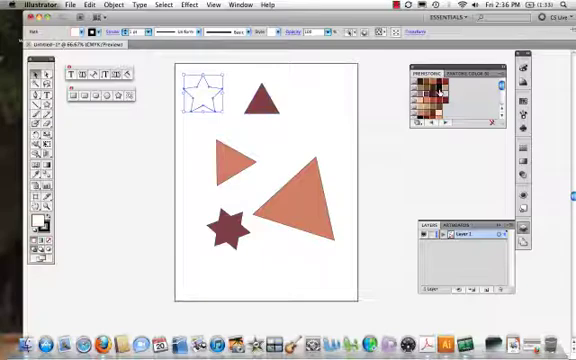
pyautogui.click(430, 100)
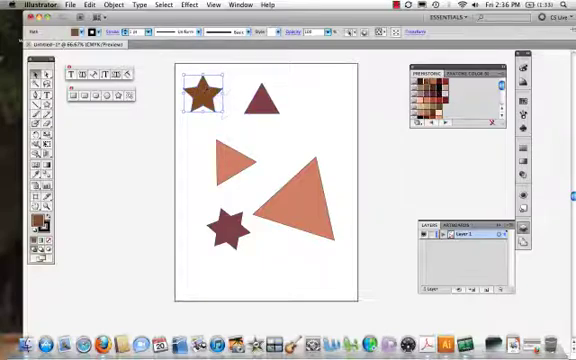
pyautogui.moveTo(203, 95); pyautogui.dragTo(288, 145)
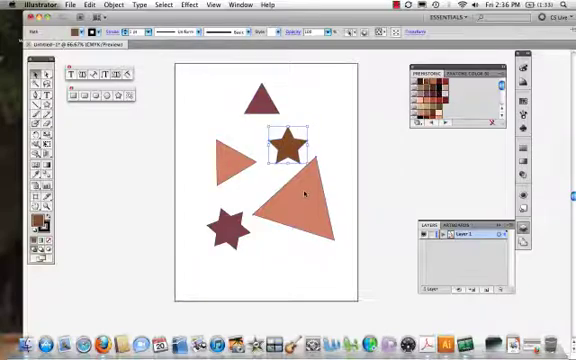
pyautogui.click(305, 192)
pyautogui.moveTo(305, 192); pyautogui.dragTo(294, 167)
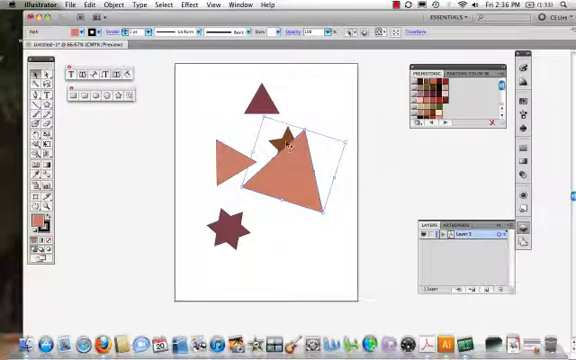
pyautogui.click(283, 143)
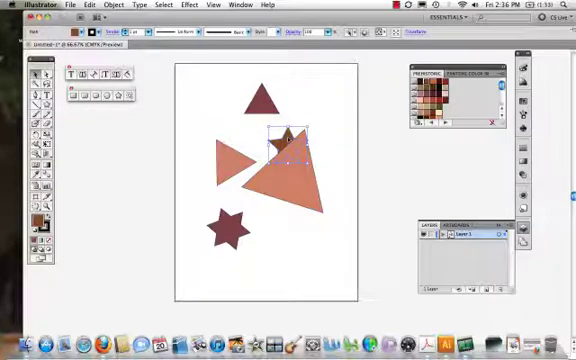
# Expand Layer 1 and undock and enlarge the Layers panel to list every object
pyautogui.click(114, 5)
pyautogui.moveTo(125, 24)
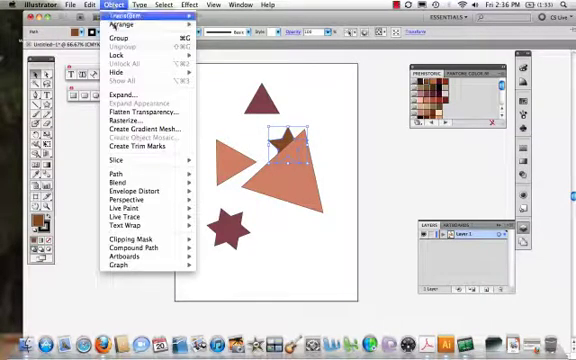
pyautogui.click(443, 239)
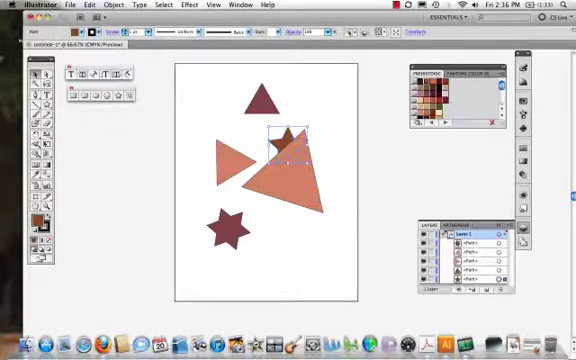
pyautogui.moveTo(430, 226); pyautogui.dragTo(404, 153)
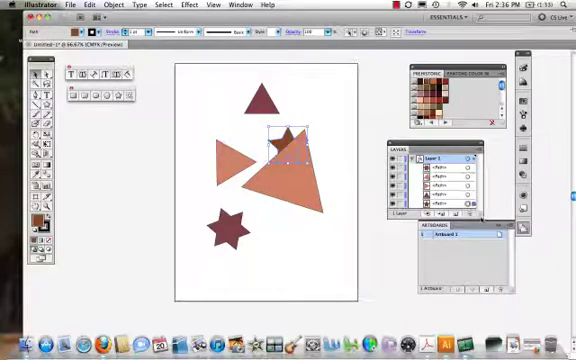
pyautogui.moveTo(485, 213); pyautogui.dragTo(485, 290)
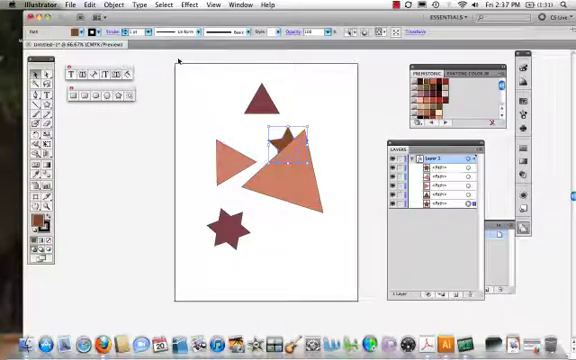
# Move the small star forward, then Bring to Front so it sits above the large triangle
pyautogui.click(113, 5)
pyautogui.moveTo(125, 24)
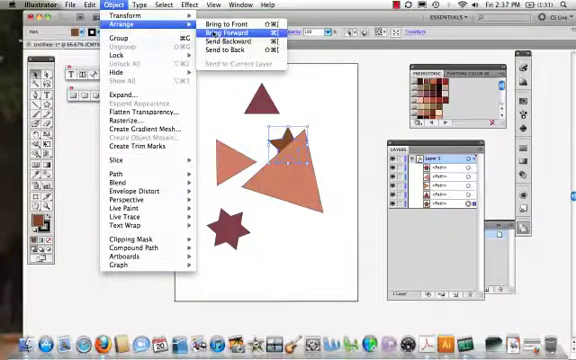
pyautogui.click(226, 32)
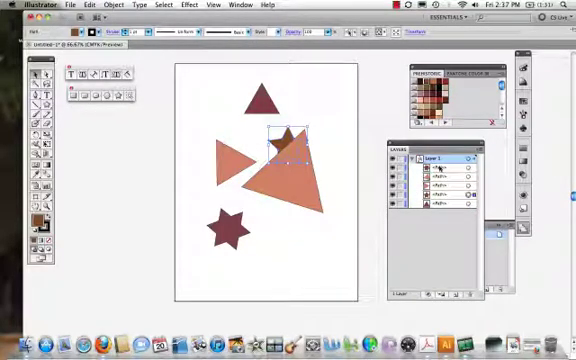
pyautogui.click(113, 5)
pyautogui.moveTo(122, 24)
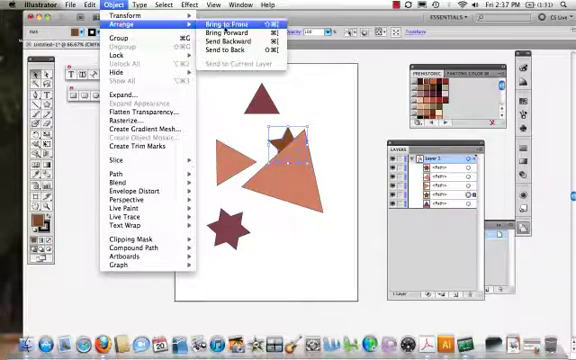
pyautogui.click(224, 24)
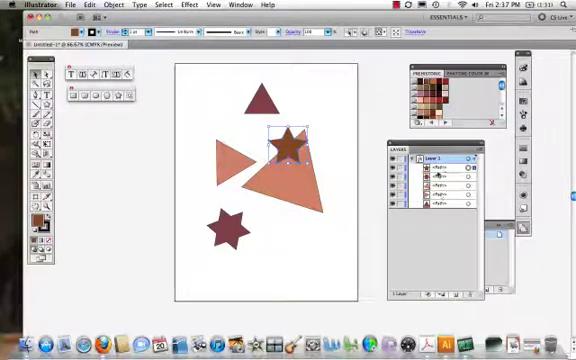
pyautogui.click(325, 142)
pyautogui.click(295, 148)
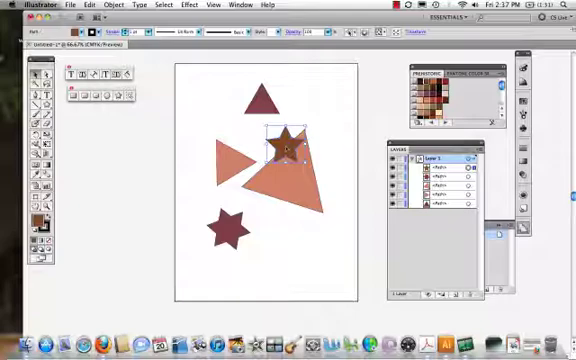
# Select star and large triangle, dock the Pathfinder panel top-right and view Align then Transform values
pyautogui.keyDown('shift'); pyautogui.click(302, 183); pyautogui.keyUp('shift')
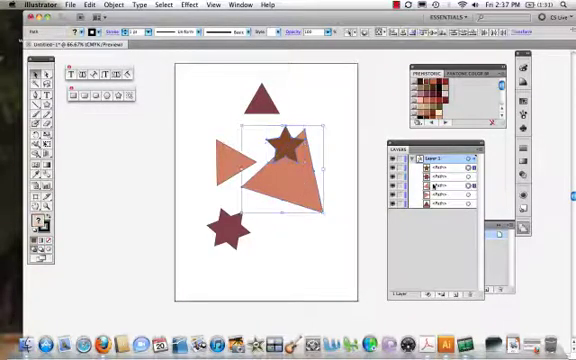
pyautogui.click(241, 5)
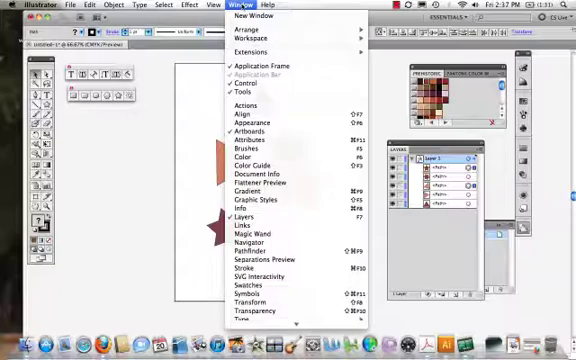
pyautogui.click(249, 250)
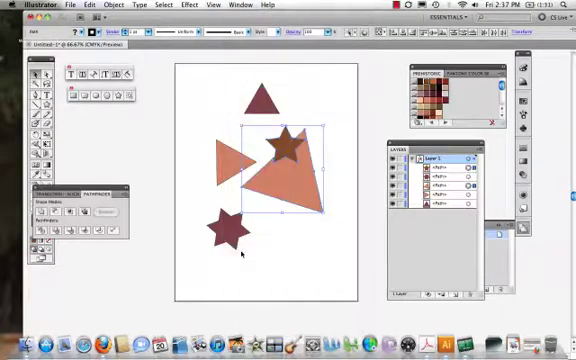
pyautogui.moveTo(80, 190); pyautogui.dragTo(460, 93)
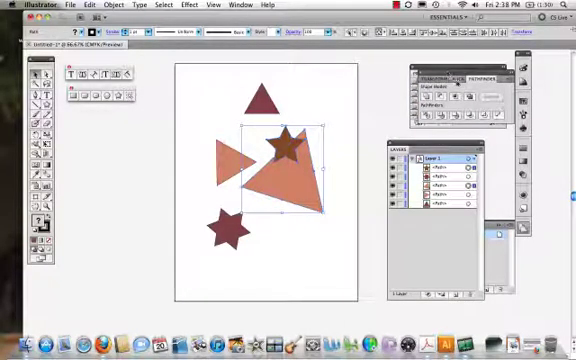
pyautogui.click(459, 79)
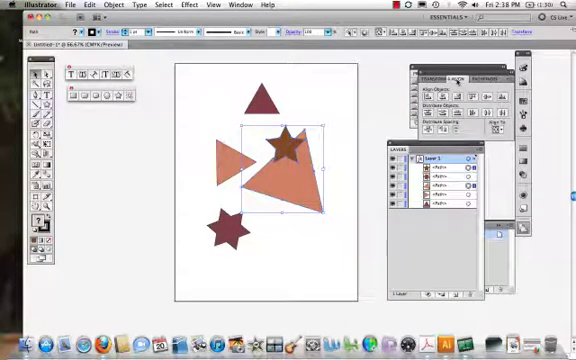
pyautogui.click(436, 80)
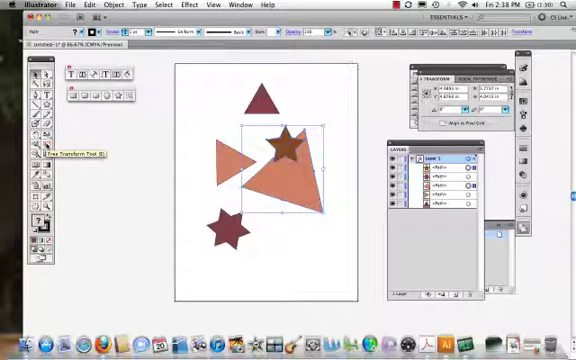
# Reshape the triangle-and-star selection slightly with the Free Transform tool
pyautogui.click(46, 147)
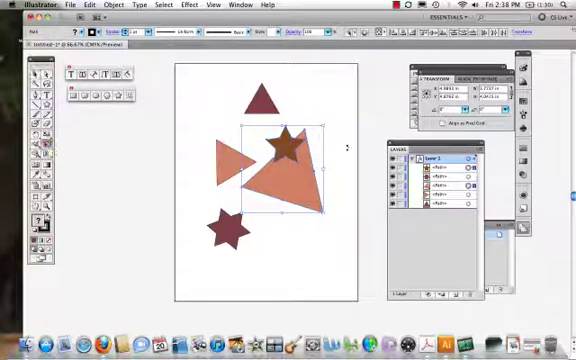
pyautogui.moveTo(334, 119); pyautogui.dragTo(339, 128)
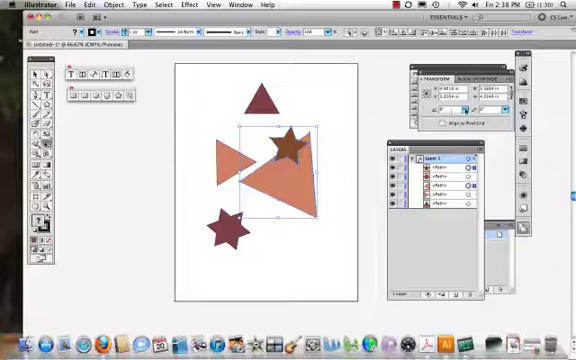
# Rotate the selection via the Transform panel's Rotate presets so the triangle points downward
pyautogui.click(466, 110)
pyautogui.click(458, 91)
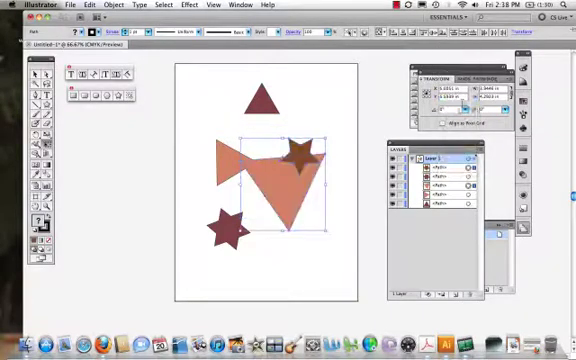
pyautogui.click(506, 110)
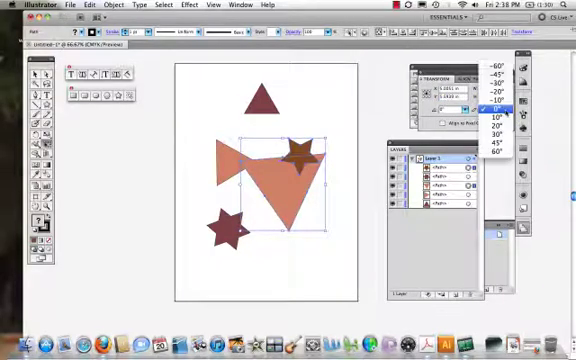
pyautogui.click(496, 98)
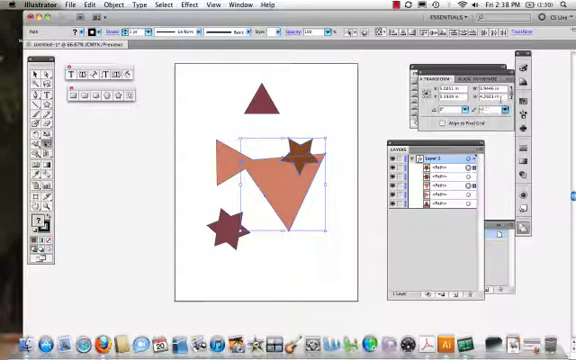
pyautogui.click(506, 110)
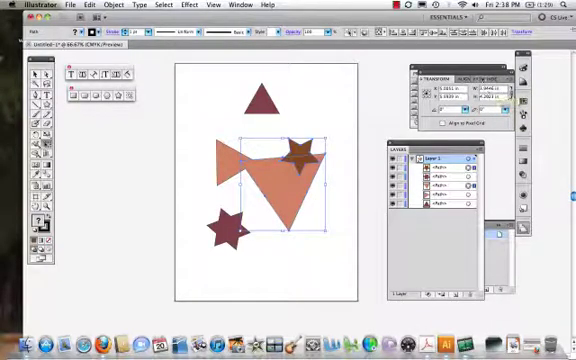
pyautogui.click(466, 79)
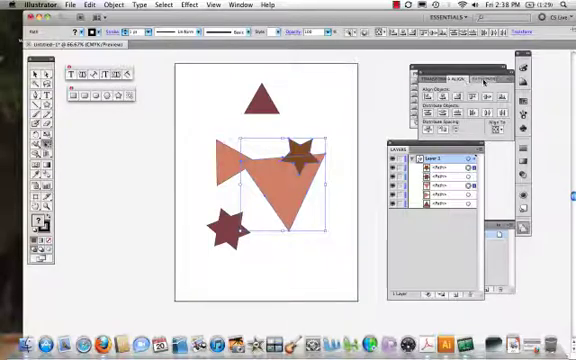
# Try Pathfinder Minus Front, Intersect and Exclude on star and triangle, undoing each
pyautogui.click(486, 79)
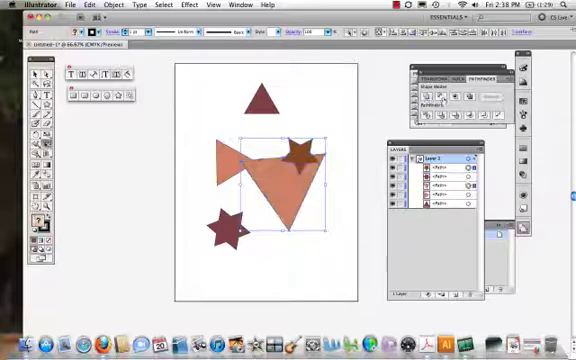
pyautogui.click(442, 99)
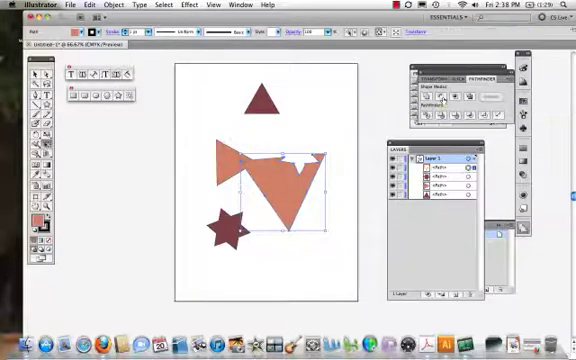
pyautogui.press('super+z')
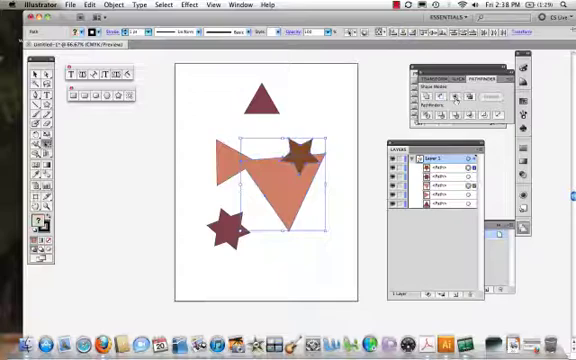
pyautogui.click(455, 97)
pyautogui.press('super+z')
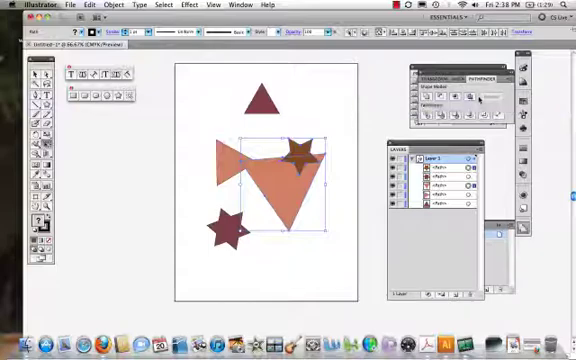
pyautogui.click(468, 97)
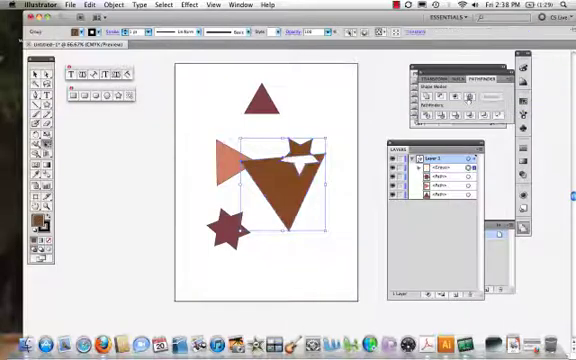
pyautogui.press('super+z')
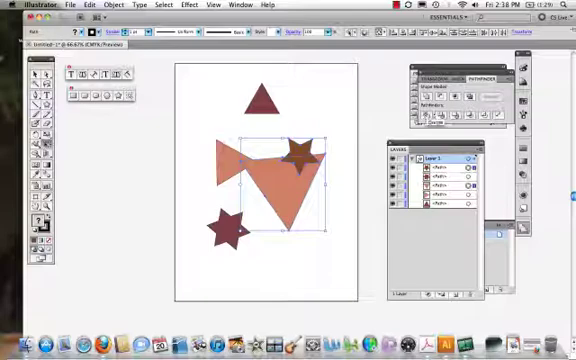
# Unite the star and triangle, then select the group and Ungroup it into separate shapes
pyautogui.click(428, 115)
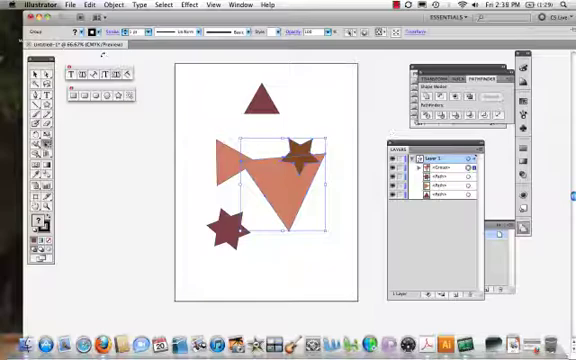
pyautogui.click(306, 98)
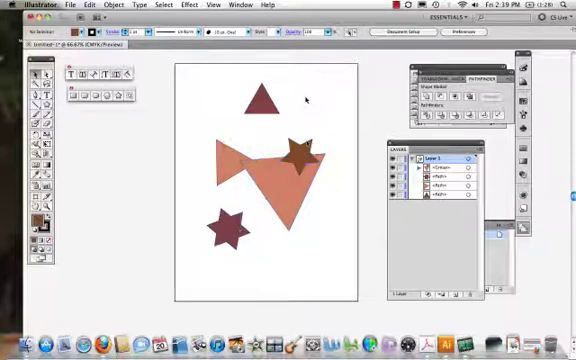
pyautogui.click(296, 196)
pyautogui.click(312, 100)
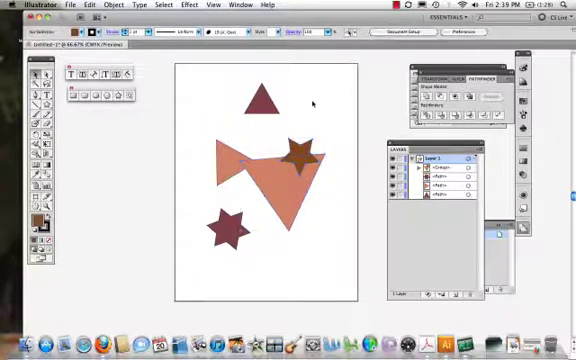
pyautogui.click(294, 170)
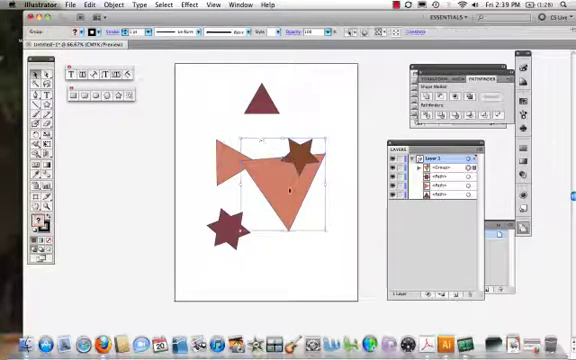
pyautogui.click(114, 5)
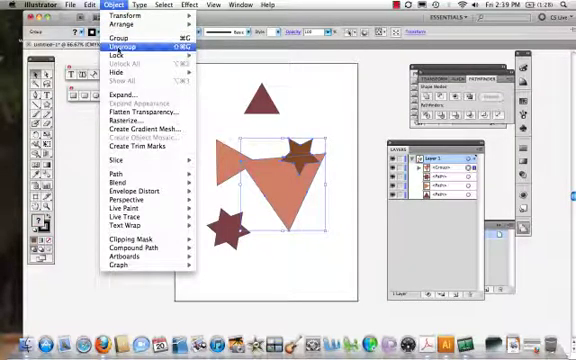
pyautogui.click(122, 47)
# Select the large triangle and the small star individually to confirm they are separate
pyautogui.click(328, 91)
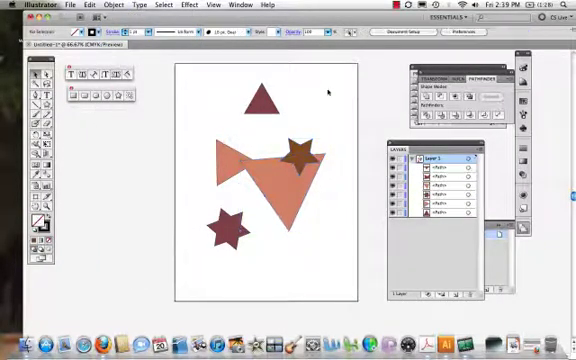
pyautogui.click(283, 203)
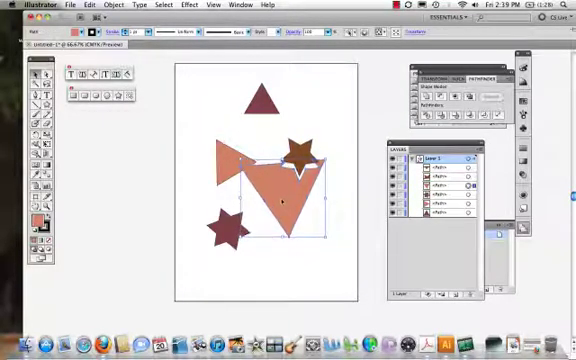
pyautogui.click(296, 152)
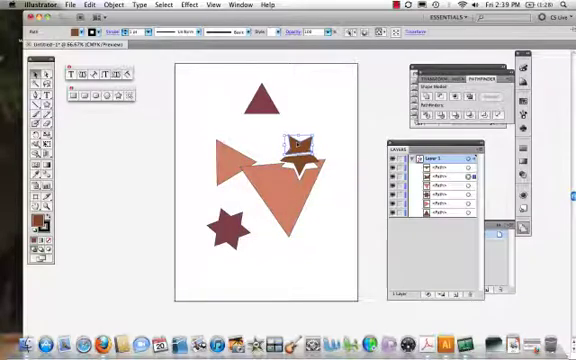
pyautogui.click(258, 148)
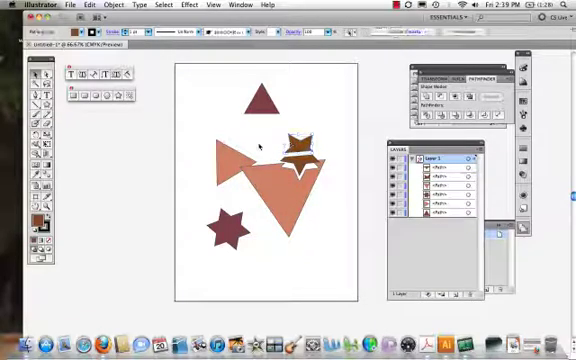
# Undo repeatedly with Cmd+Z to restore the shapes' earlier arrangement
pyautogui.press('super+z')
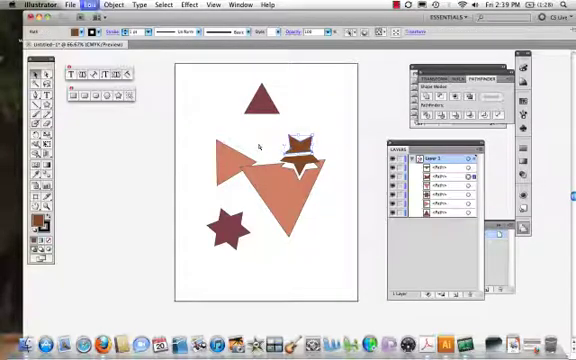
pyautogui.press('super+z')
pyautogui.press('super+z')
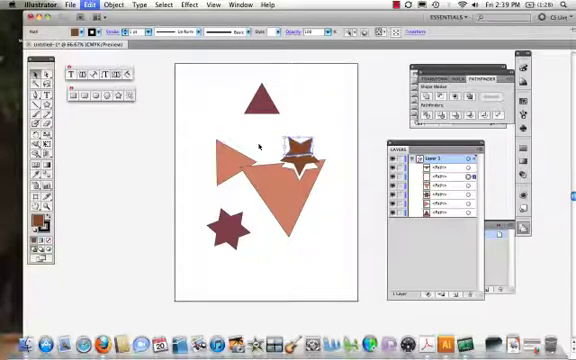
pyautogui.press('super+z')
pyautogui.press('super+z')
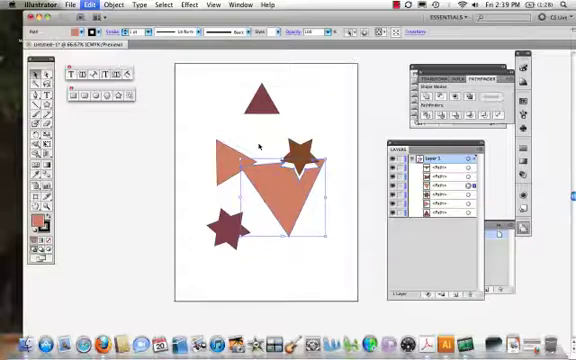
pyautogui.press('super+z')
pyautogui.press('super+z')
pyautogui.press('super+z')
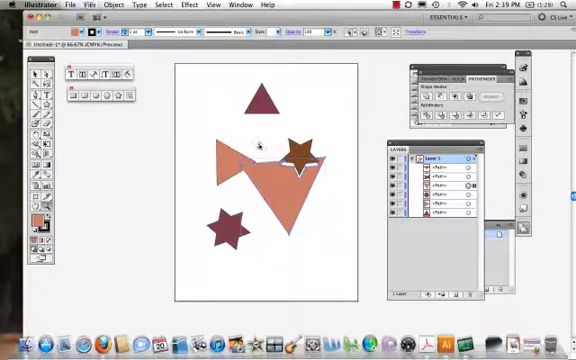
pyautogui.press('super+z')
pyautogui.press('super+z')
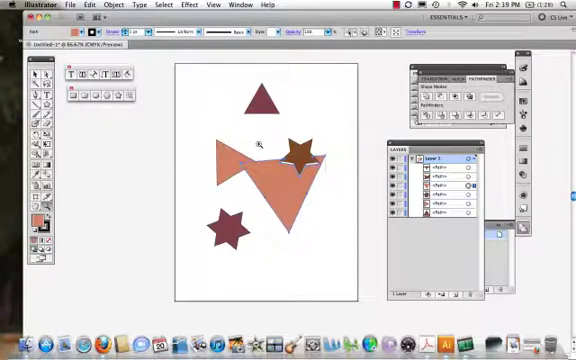
pyautogui.press('super+z')
pyautogui.press('super+z')
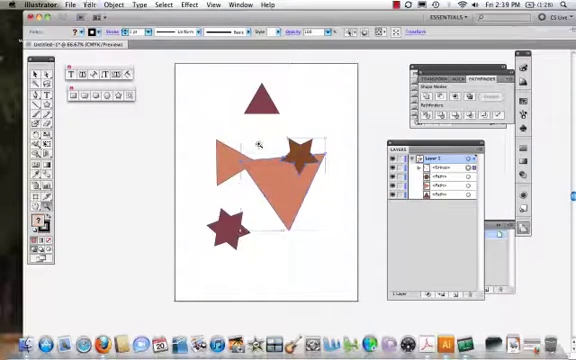
pyautogui.press('super+z')
pyautogui.press('super+z')
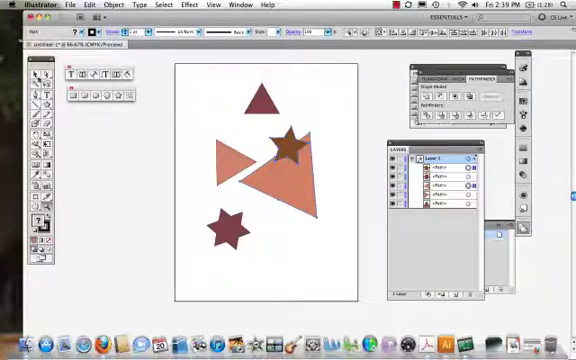
pyautogui.click(290, 180)
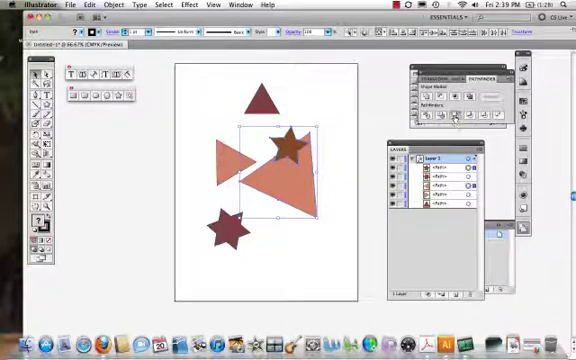
pyautogui.click(455, 118)
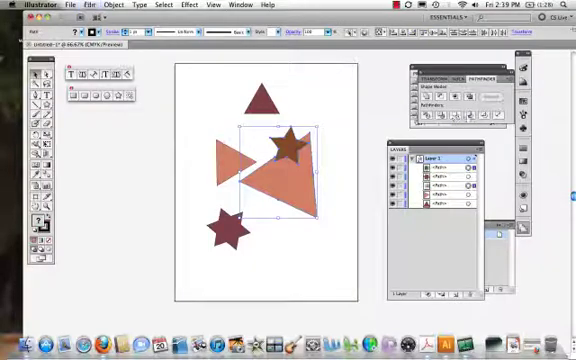
pyautogui.press('cmd+z')
pyautogui.press('cmd+z')
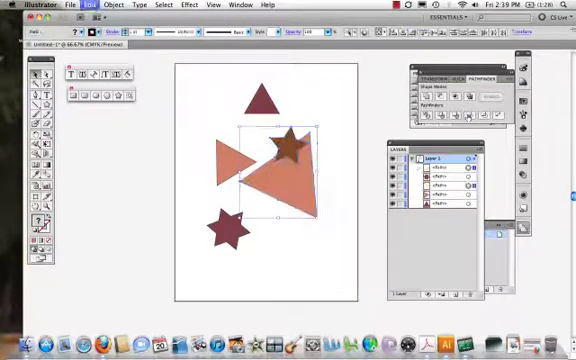
pyautogui.click(485, 115)
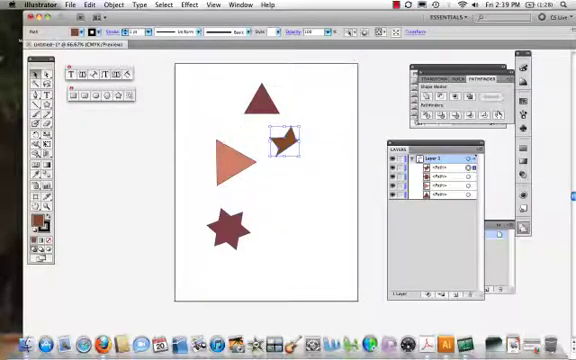
pyautogui.press('cmd+z')
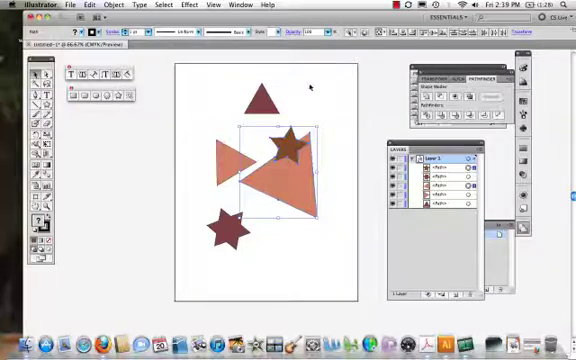
# Move the dark star beside the small triangle and align their left edges and vertical centres
pyautogui.click(240, 173)
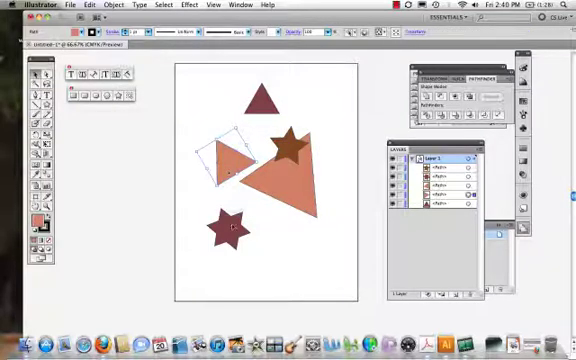
pyautogui.moveTo(231, 228); pyautogui.dragTo(205, 200)
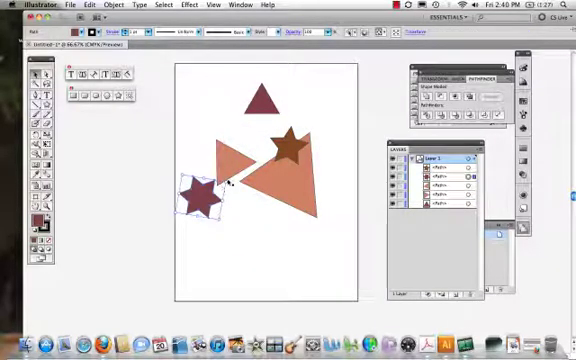
pyautogui.keyDown('shift'); pyautogui.click(232, 165); pyautogui.keyUp('shift')
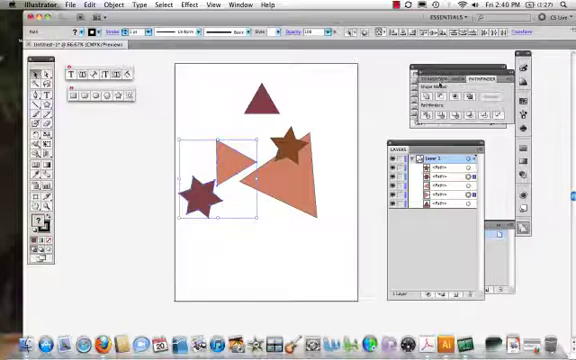
pyautogui.click(428, 97)
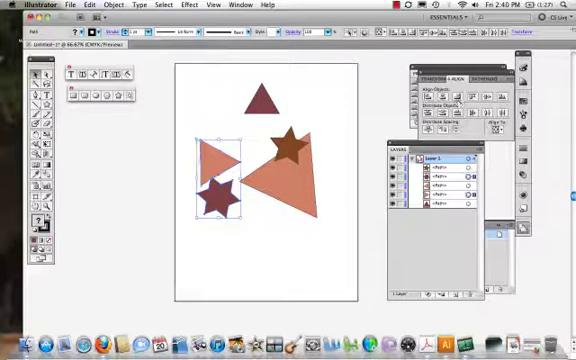
pyautogui.click(472, 97)
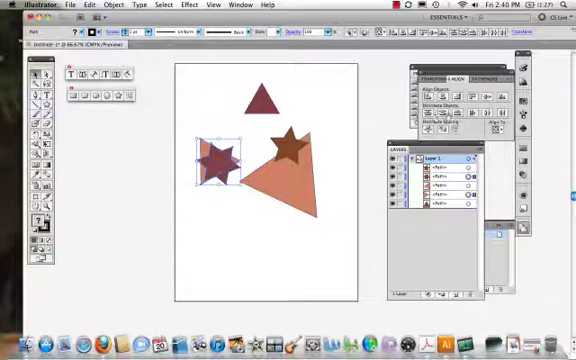
# Drag the star below the small triangle and nudge the triangle upward
pyautogui.click(310, 116)
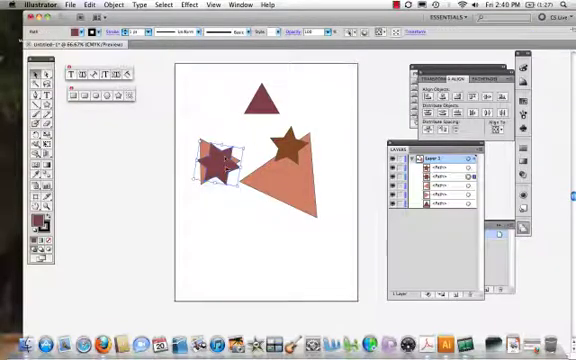
pyautogui.moveTo(225, 162); pyautogui.dragTo(225, 200)
pyautogui.moveTo(218, 162); pyautogui.dragTo(215, 145)
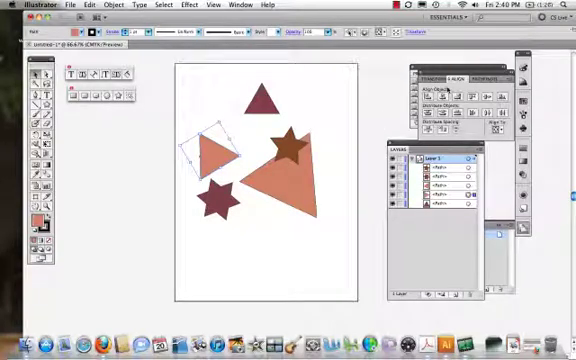
# Move the Align panel down, enlarge the Layers list, pick its second shape and glance at Object > Arrange
pyautogui.moveTo(447, 78); pyautogui.dragTo(441, 222)
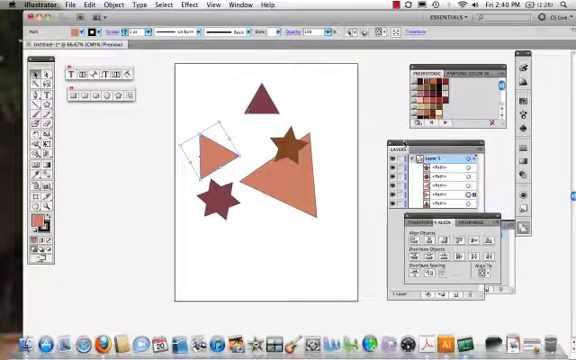
pyautogui.moveTo(408, 147); pyautogui.dragTo(404, 131)
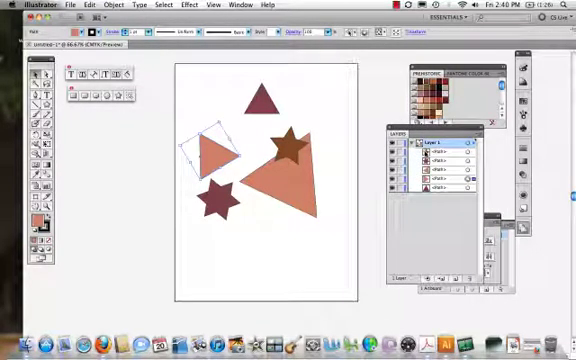
pyautogui.click(440, 160)
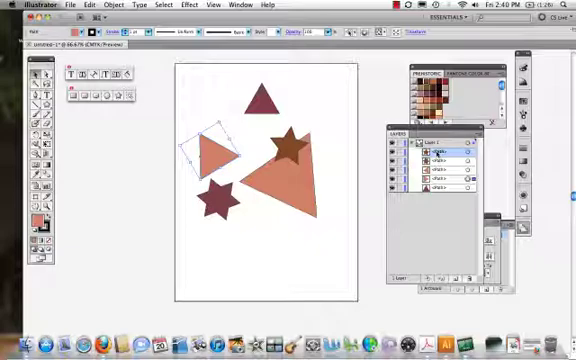
pyautogui.click(113, 5)
pyautogui.moveTo(125, 24)
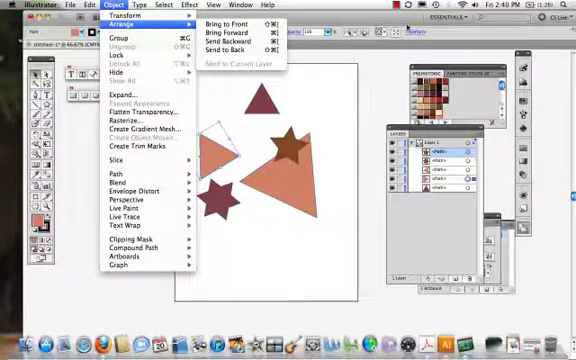
pyautogui.press('Escape')
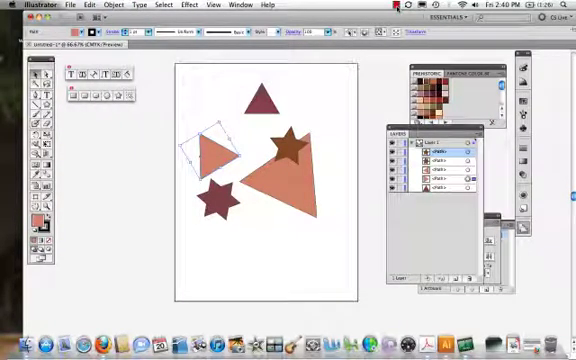